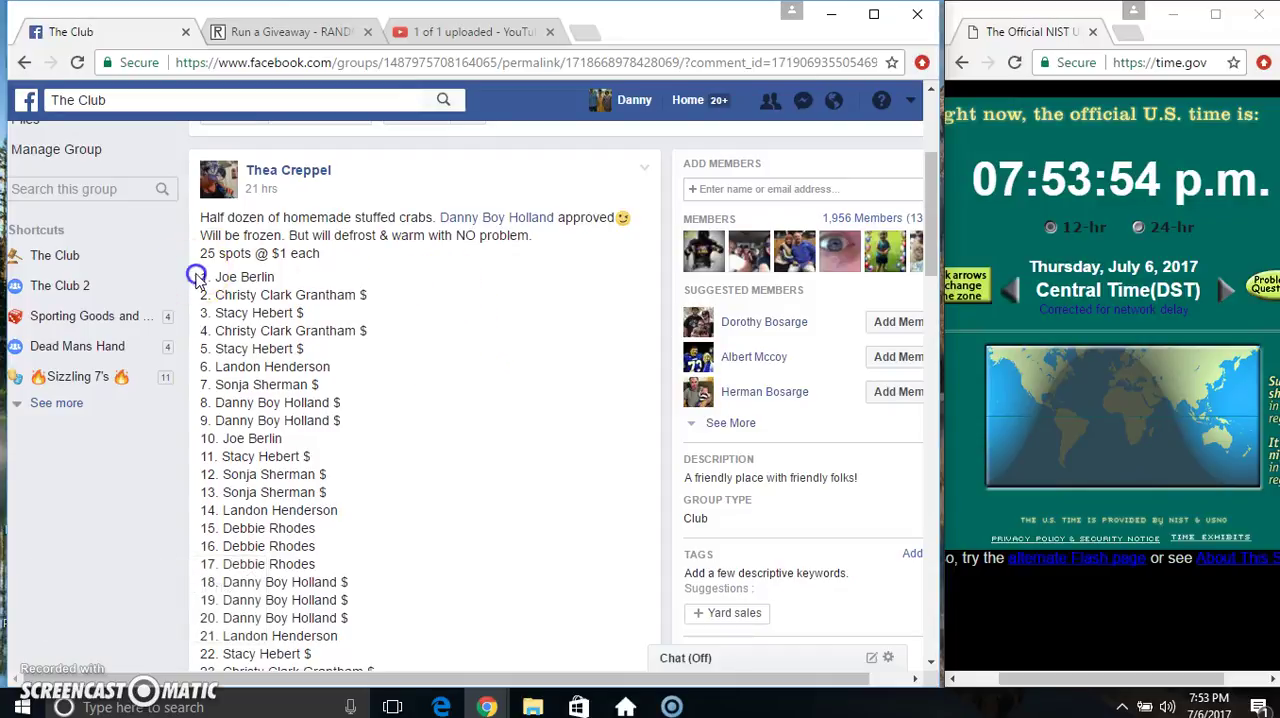
Copy the numbered 1–25 stuffed crabs entry list from the Facebook post and scroll down to the comments
left_click_drag(198, 275, 389, 493)
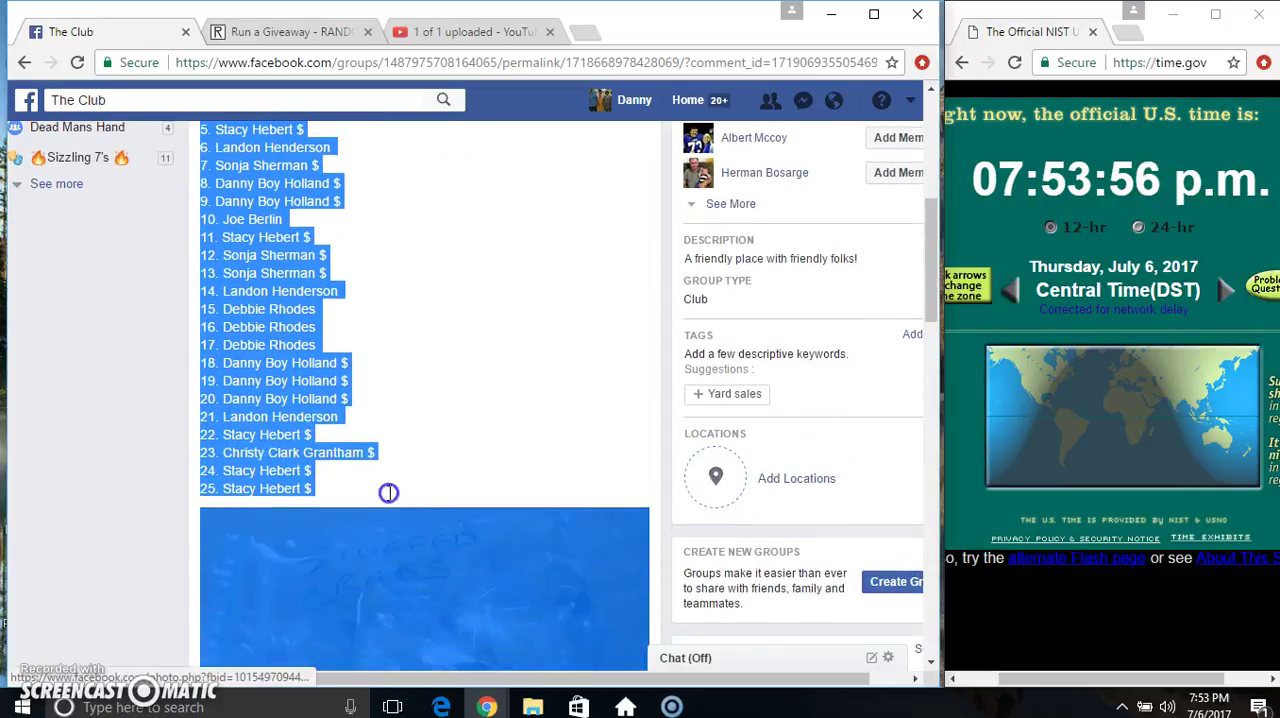
right_click(415, 395)
left_click(440, 405)
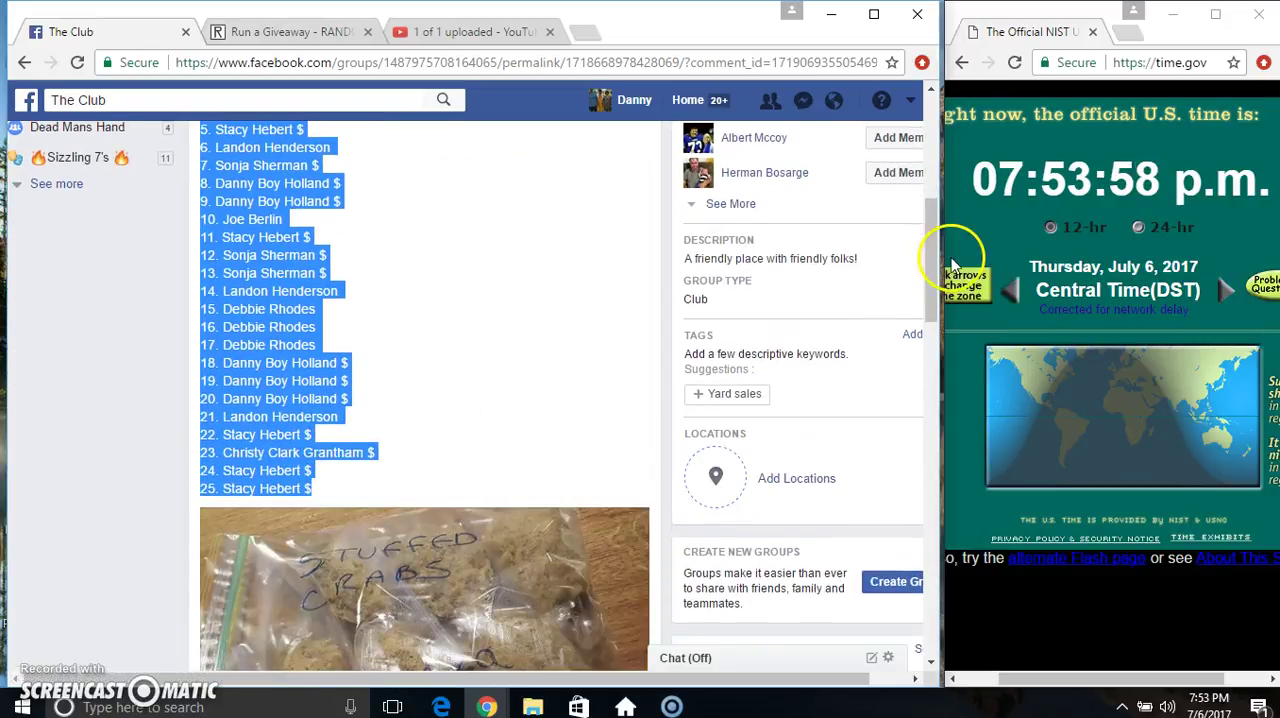
left_click_drag(930, 247, 930, 600)
type("live")
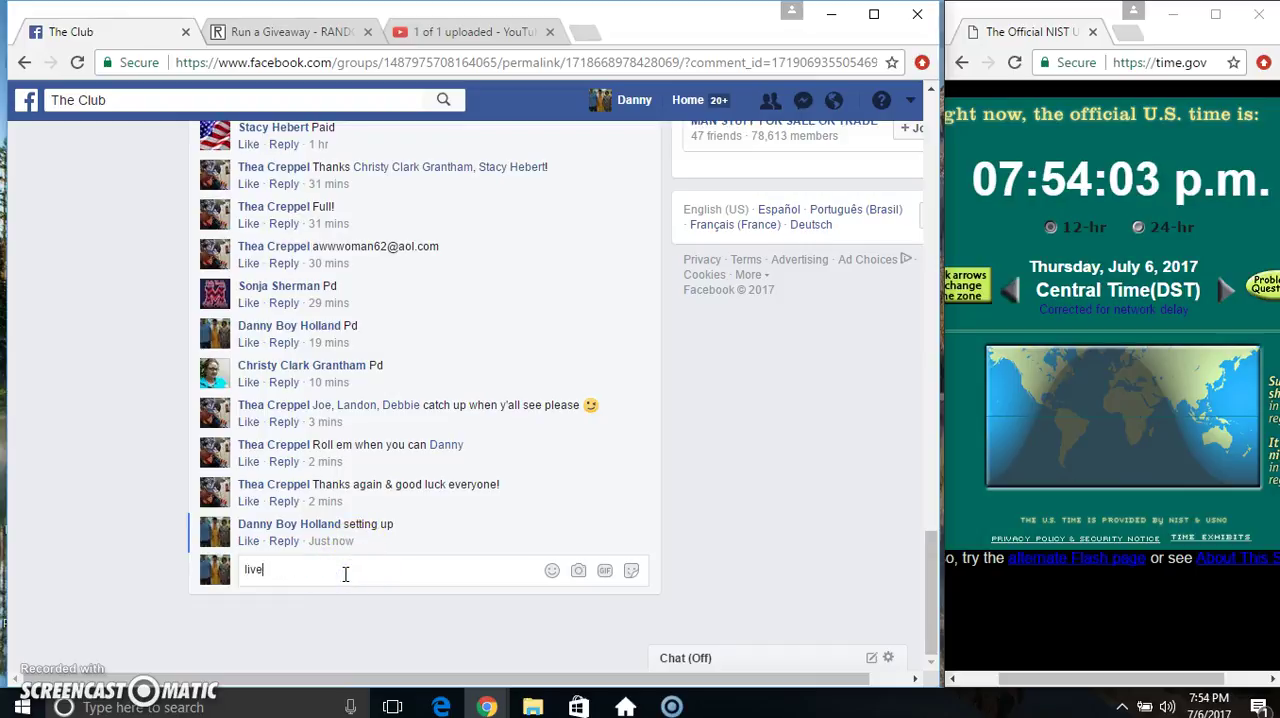
Post the comment 'live' on the stuffed crabs raffle post
key("Return")
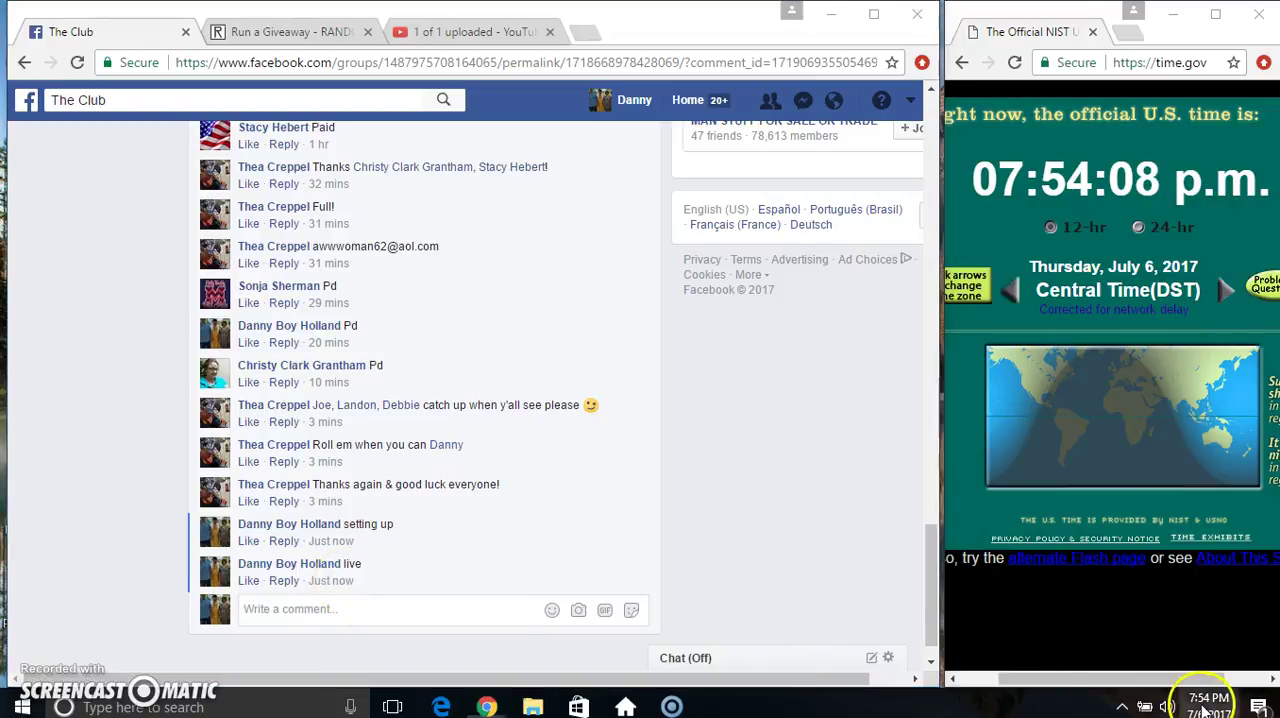
Paste the 25 crabs entries into the RANDOM.ORG Run a Giveaway form
left_click(290, 31)
left_click(352, 515)
right_click(352, 515)
left_click(408, 413)
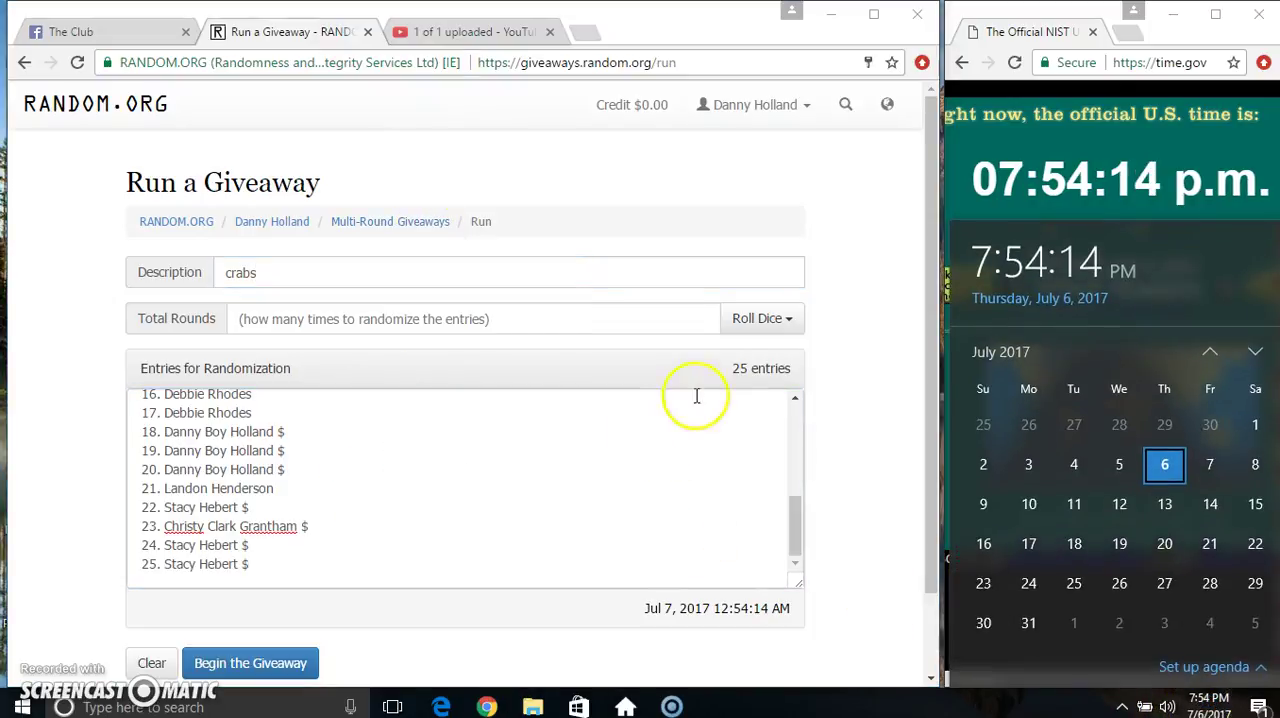
Roll dice to set 7 total rounds and begin the giveaway
left_click(762, 318)
left_click(697, 354)
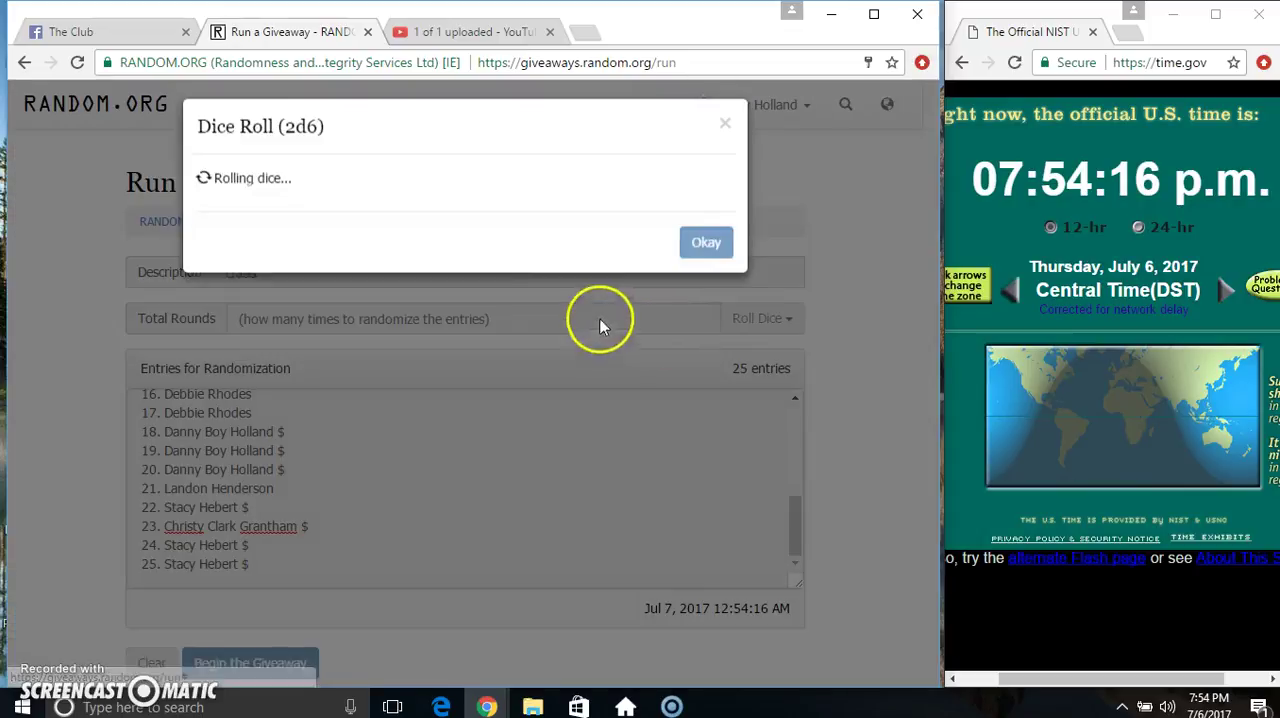
left_click(705, 337)
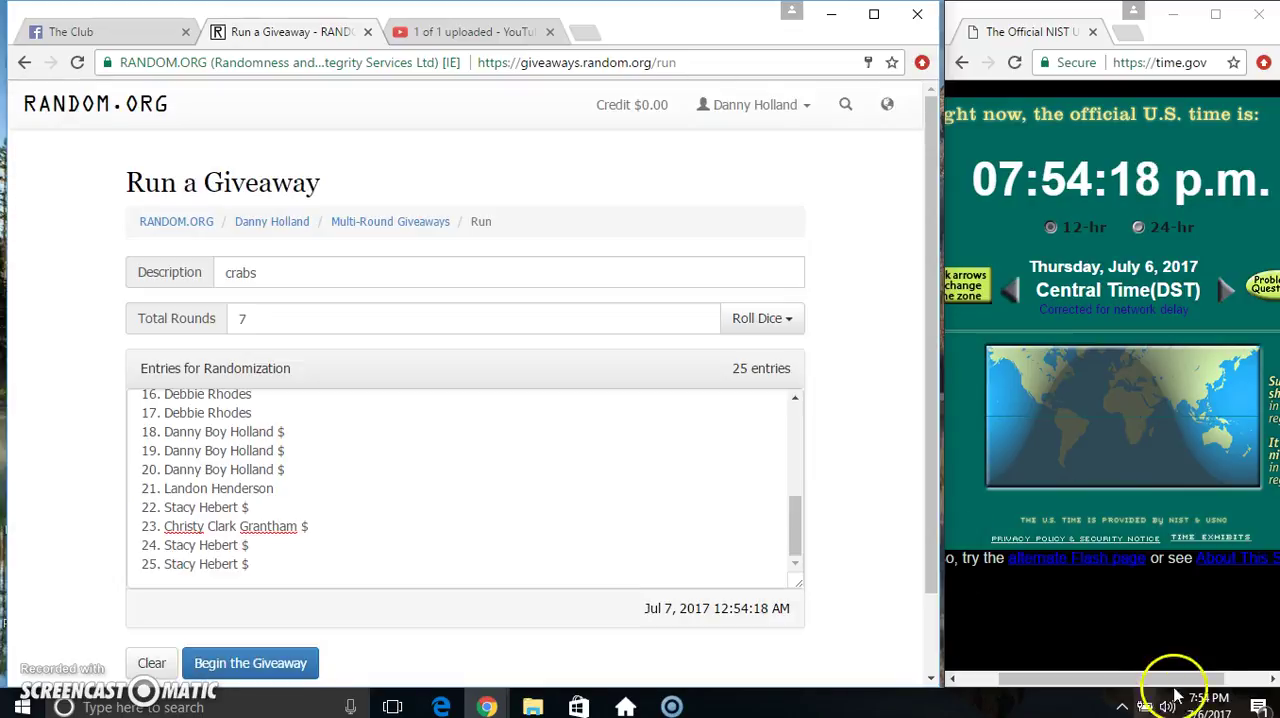
left_click(250, 663)
left_click(649, 345)
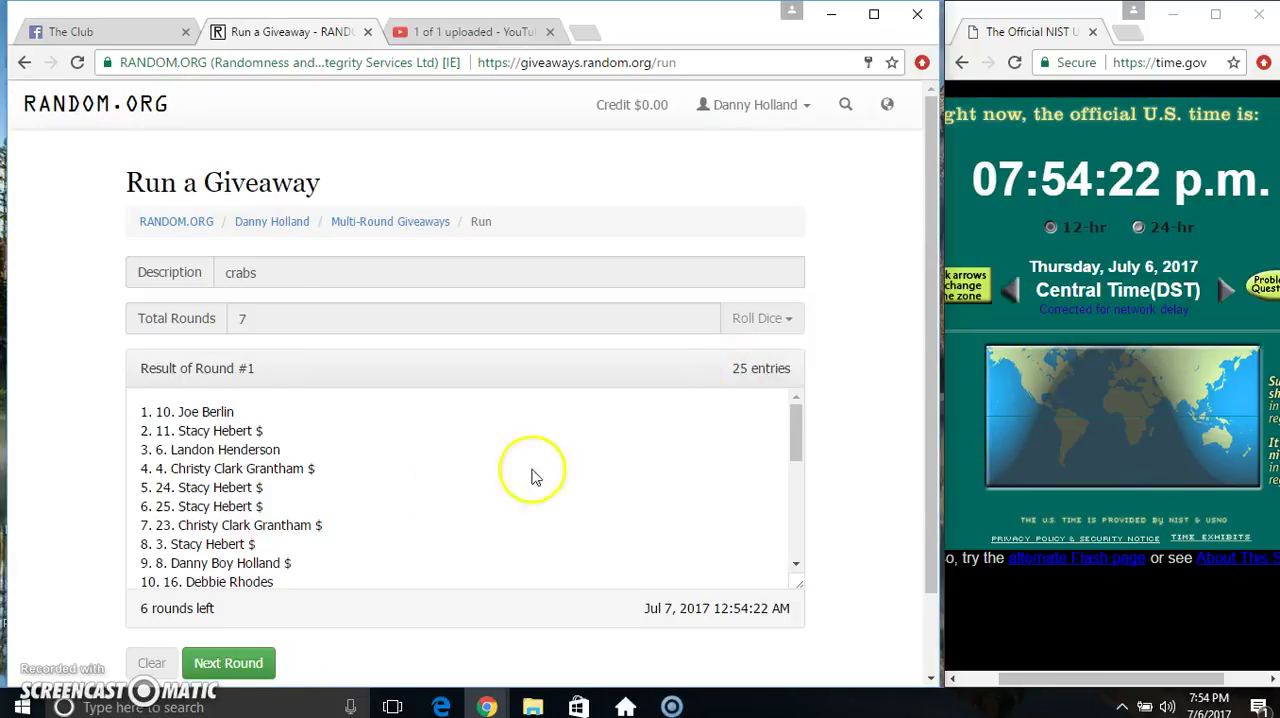
Run the next rounds until round 6 of 7 is randomized
left_click(228, 663)
left_click(228, 663)
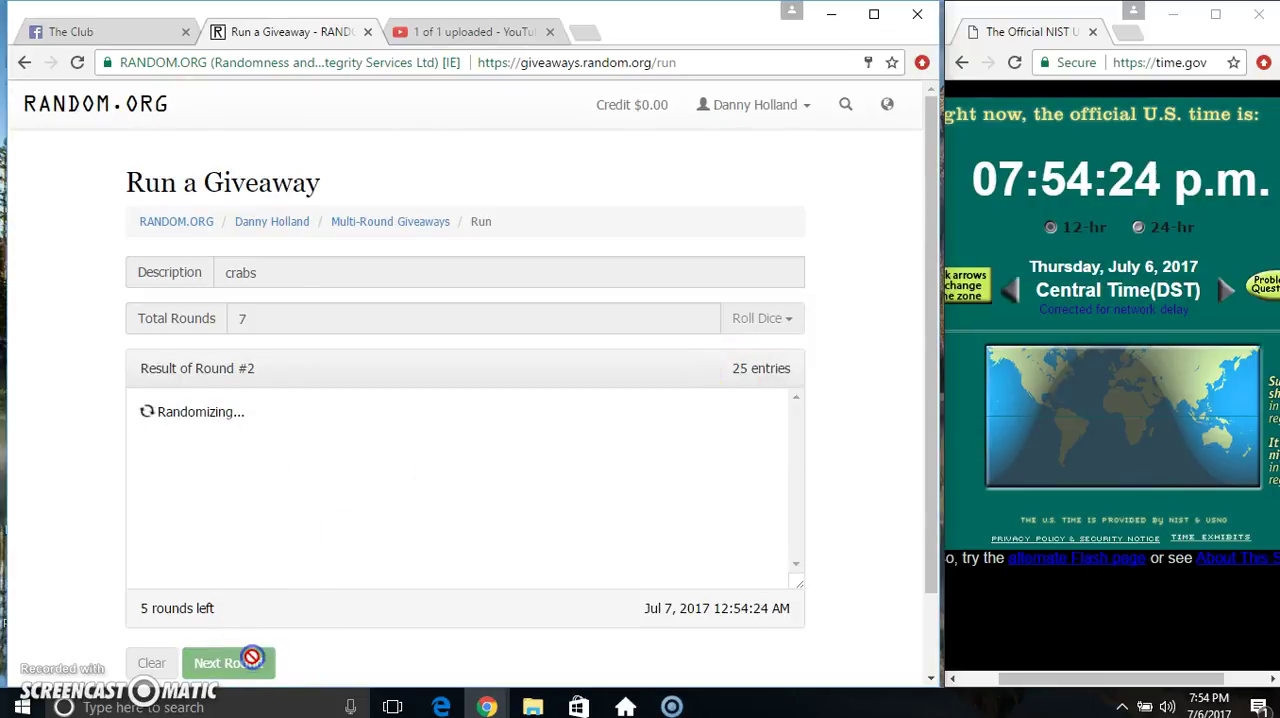
left_click(228, 663)
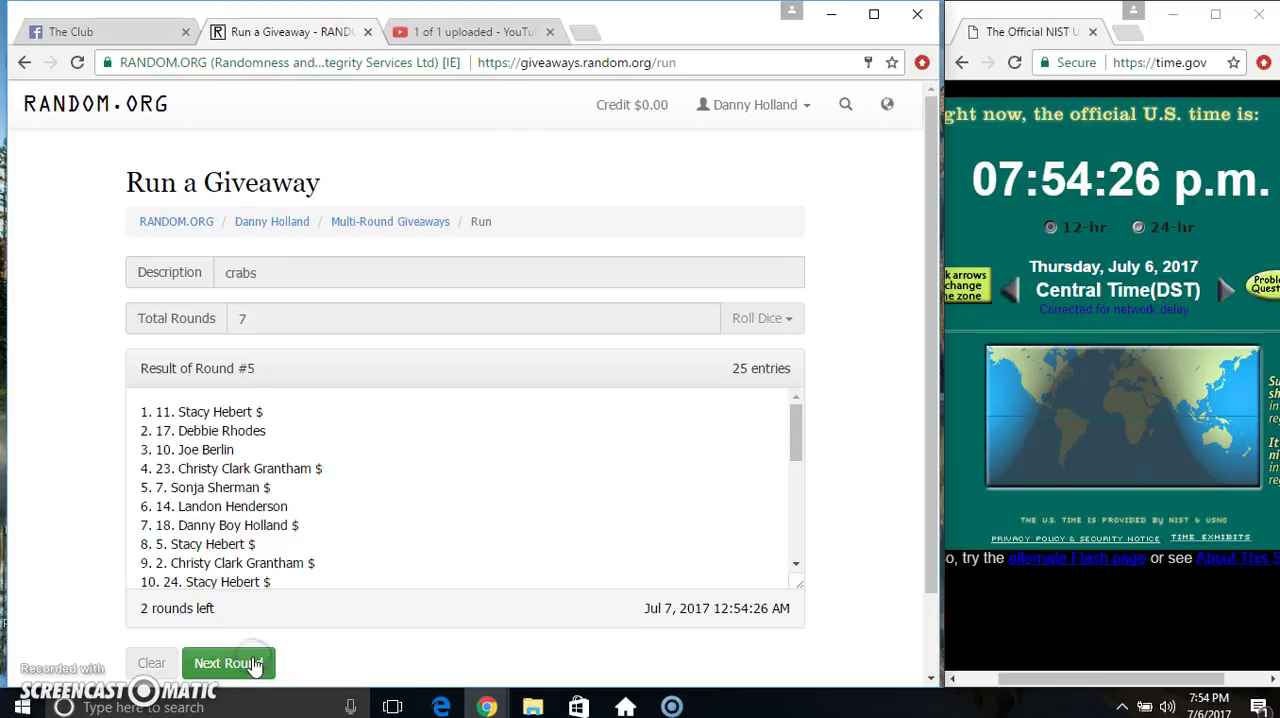
left_click(255, 665)
left_click_drag(720, 385, 765, 367)
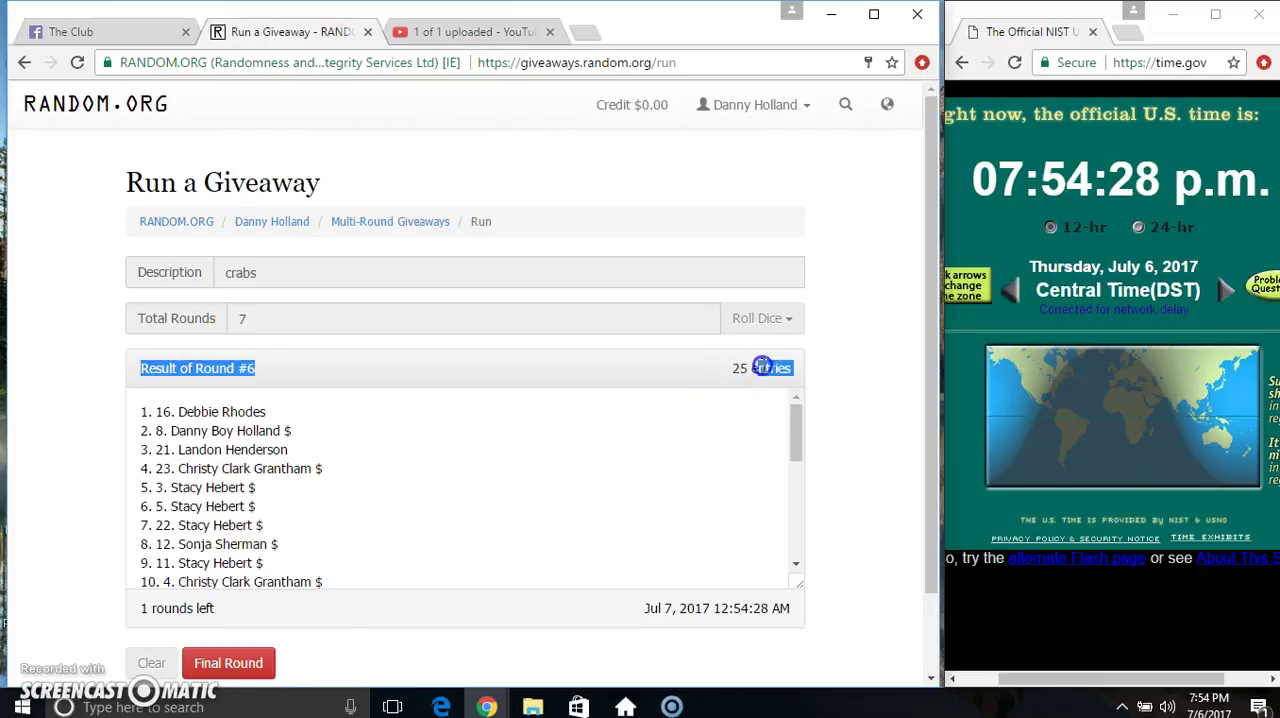
triple_click(145, 411)
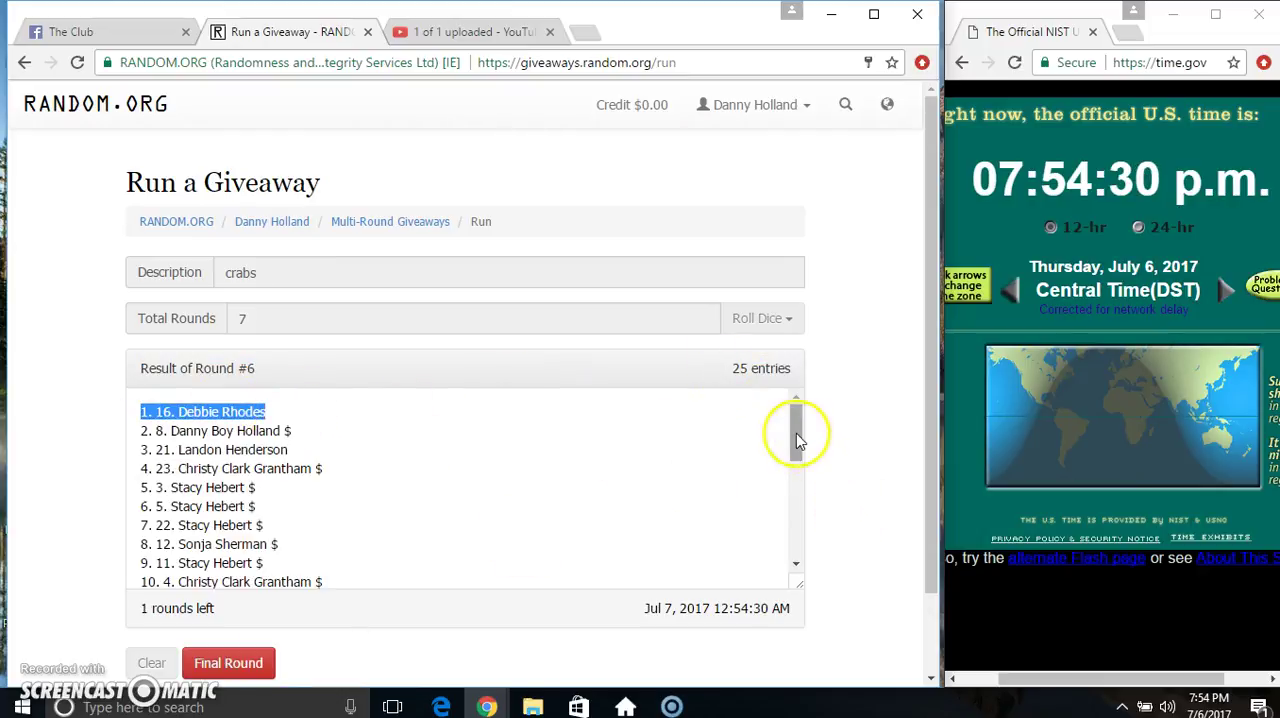
mouse_move(796, 433)
left_mouse_down()
mouse_move(779, 513)
mouse_move(794, 560)
left_mouse_up()
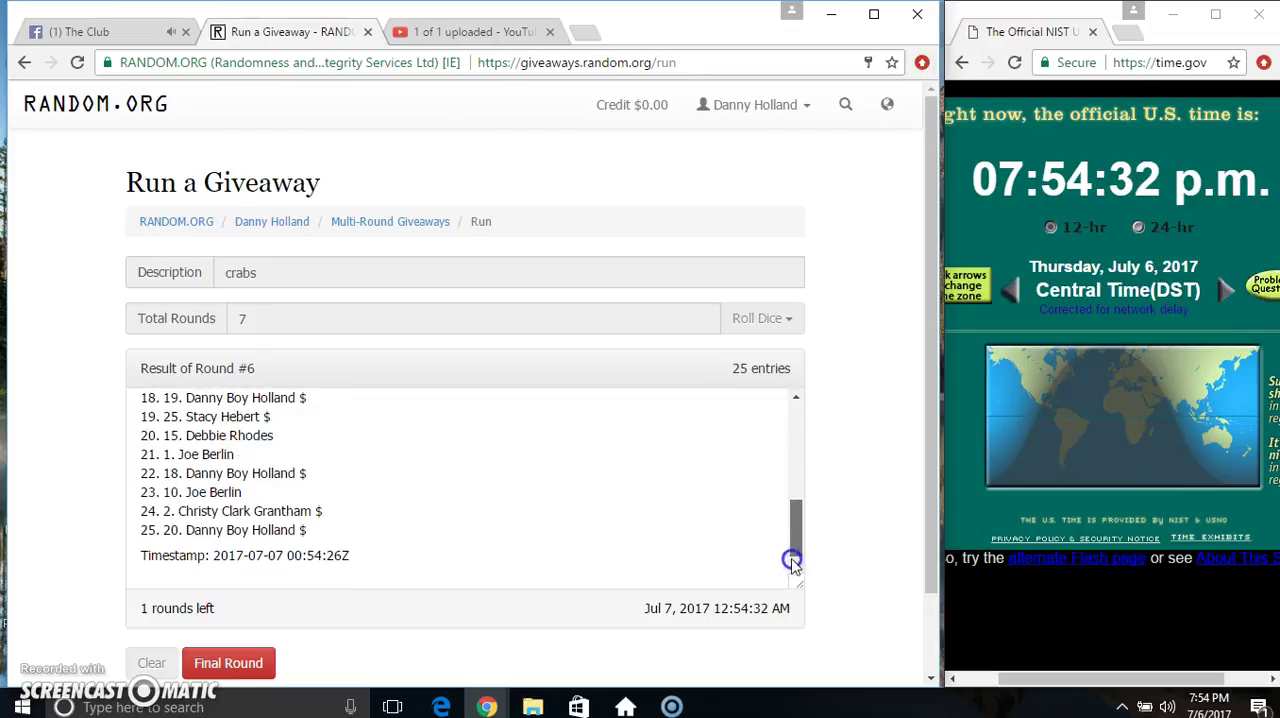
left_click_drag(305, 532, 145, 511)
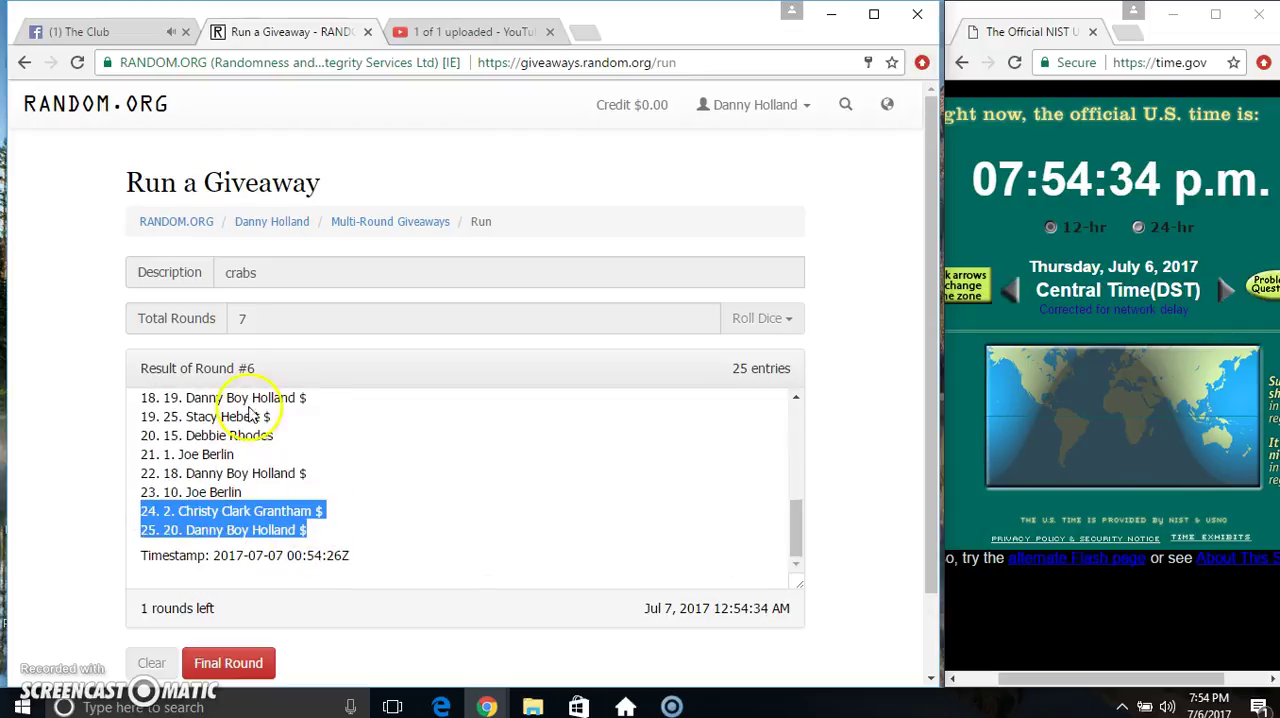
left_click(243, 365)
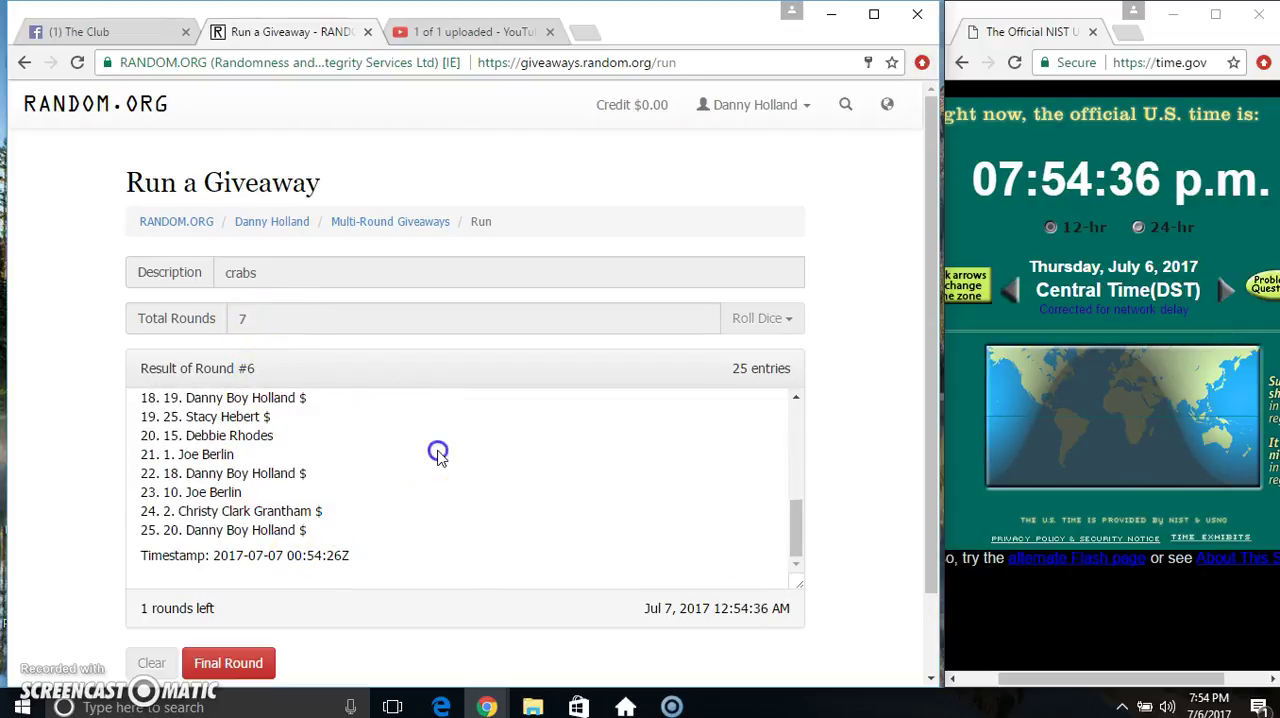
left_click(1217, 700)
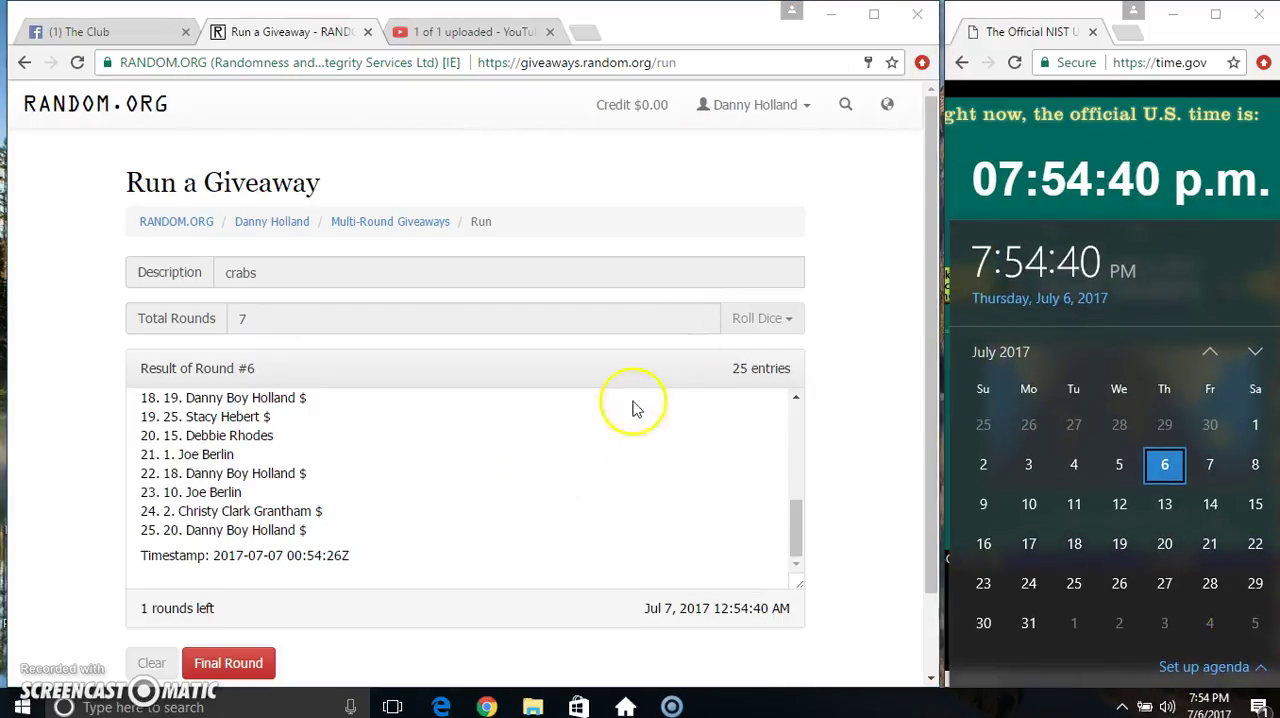
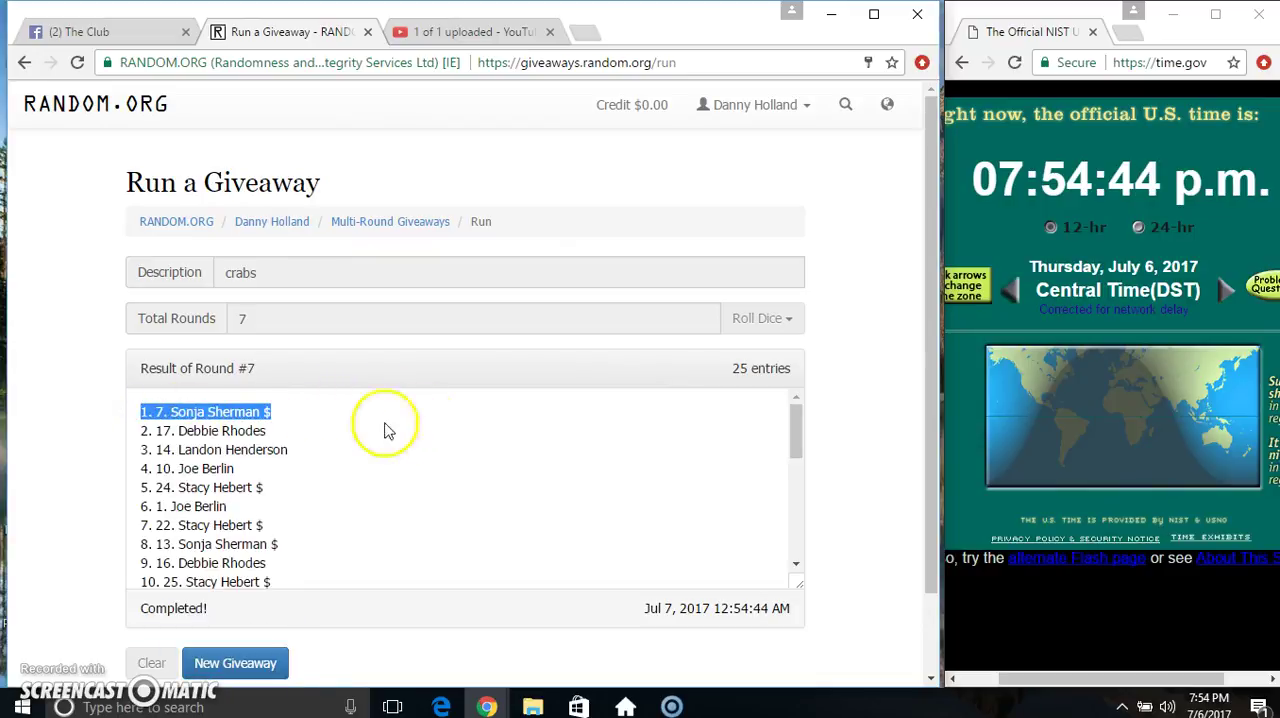
Check the Round #7 and 7-round results, then post 'done' in The Club thread
triple_click(745, 372)
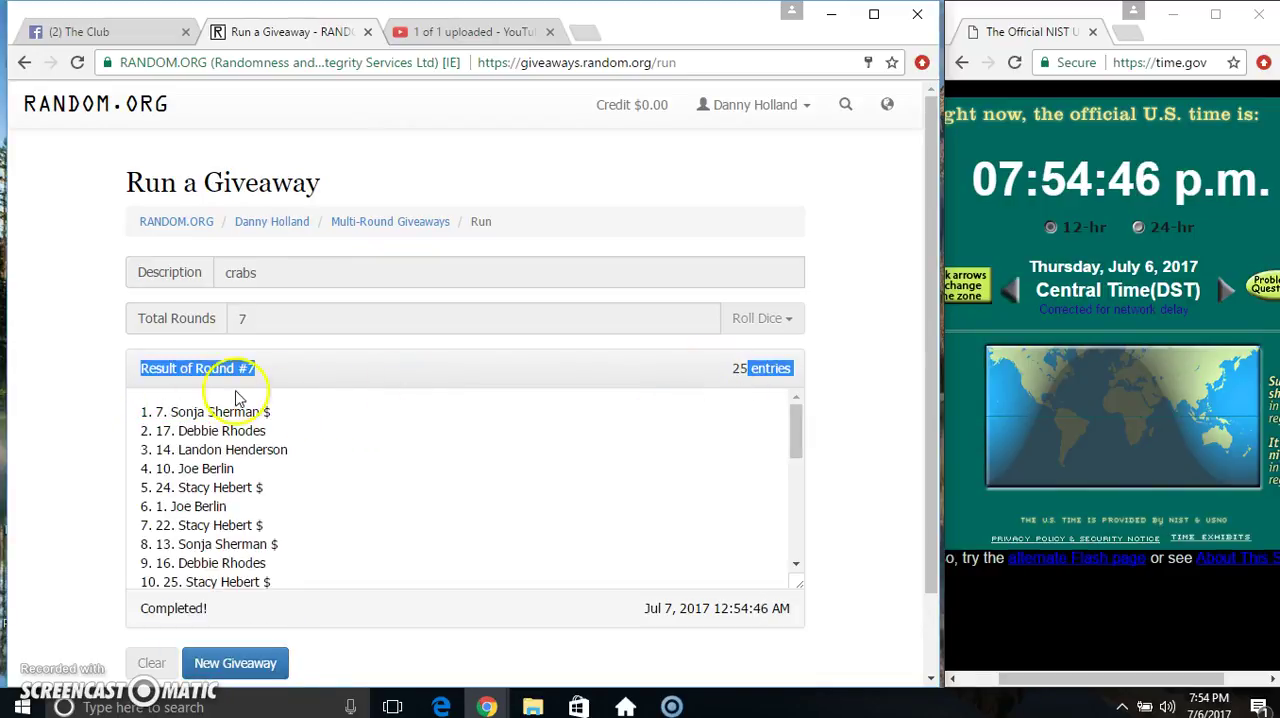
left_click(242, 318)
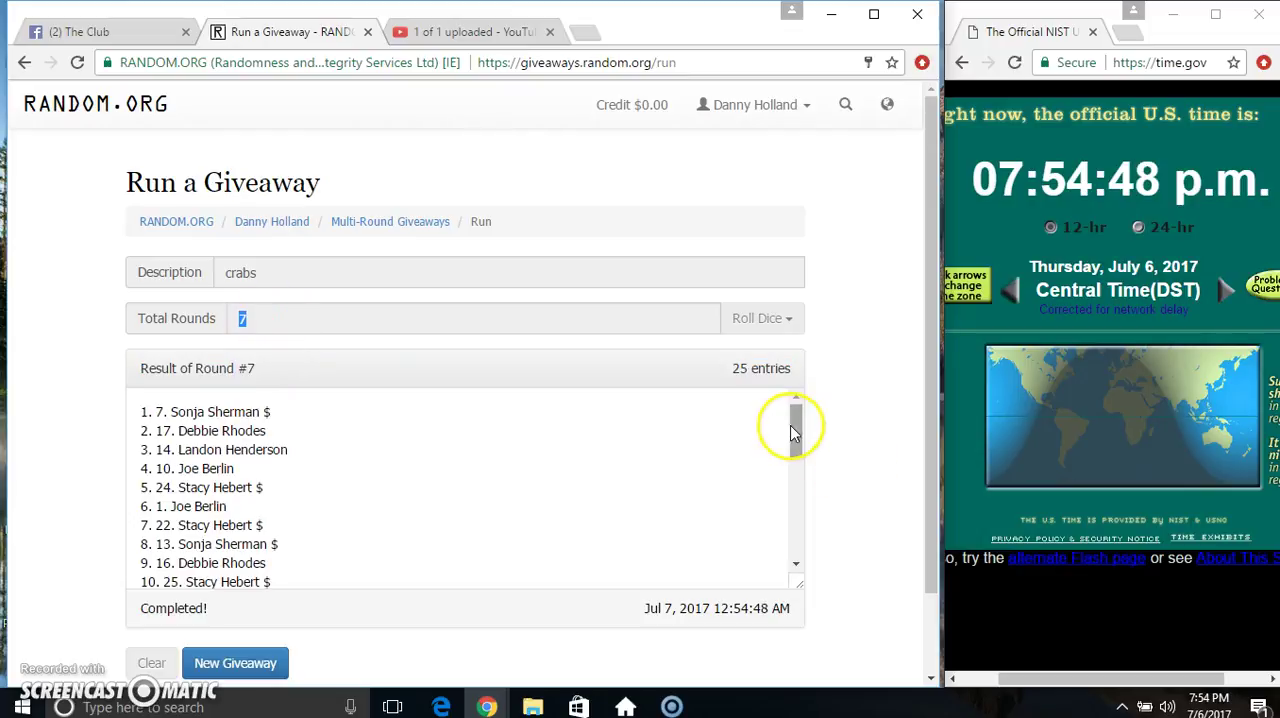
mouse_move(795, 425)
left_mouse_down()
mouse_move(786, 537)
mouse_move(790, 400)
left_mouse_up()
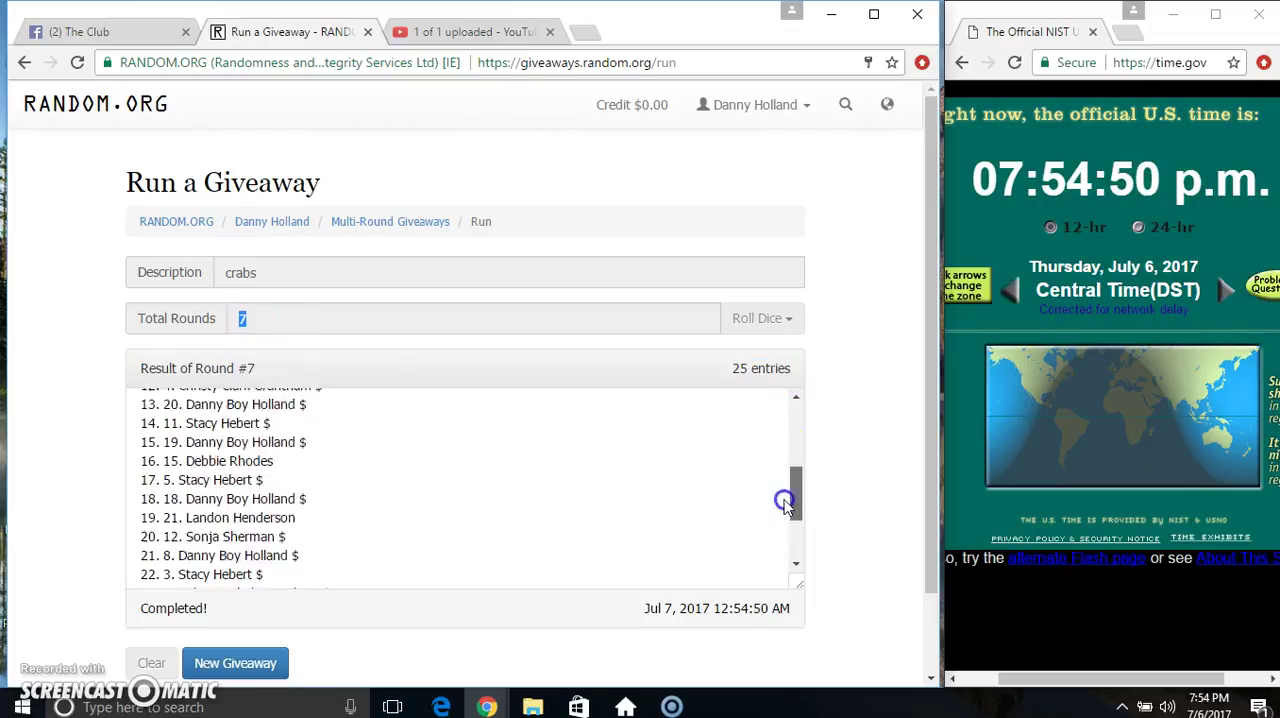
left_click(118, 31)
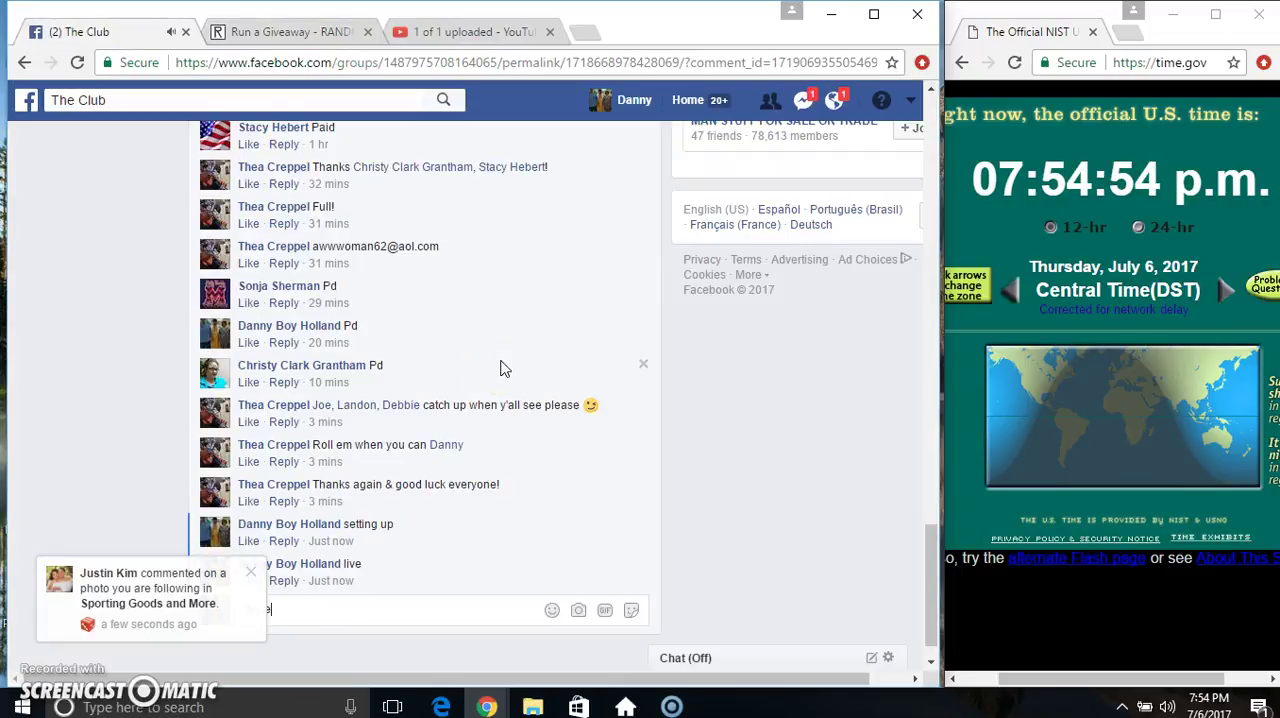
key("Return")
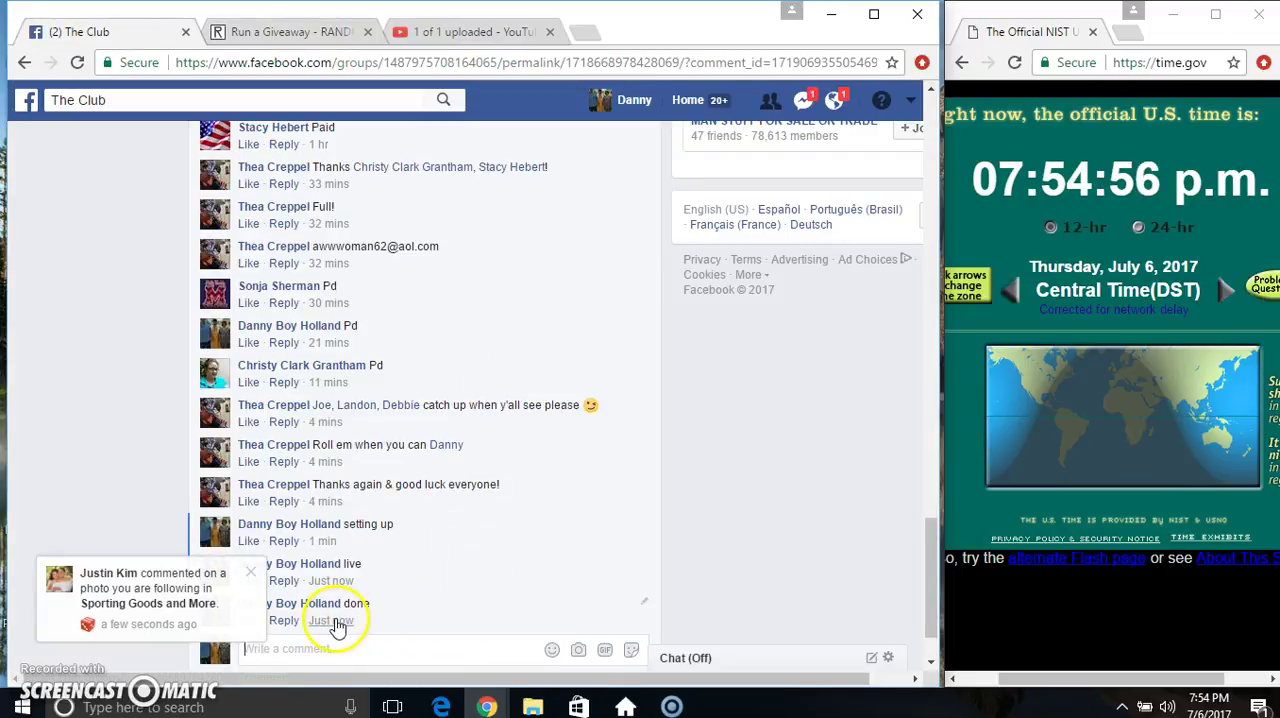
left_click(1209, 700)
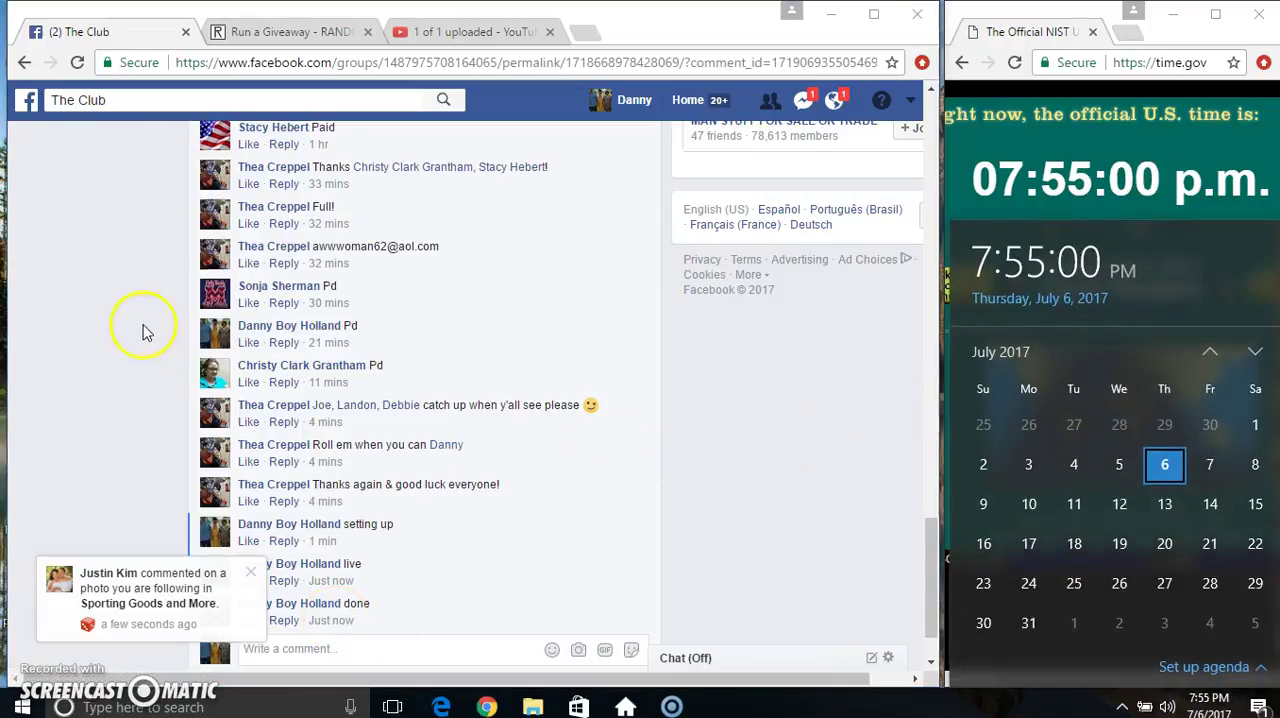